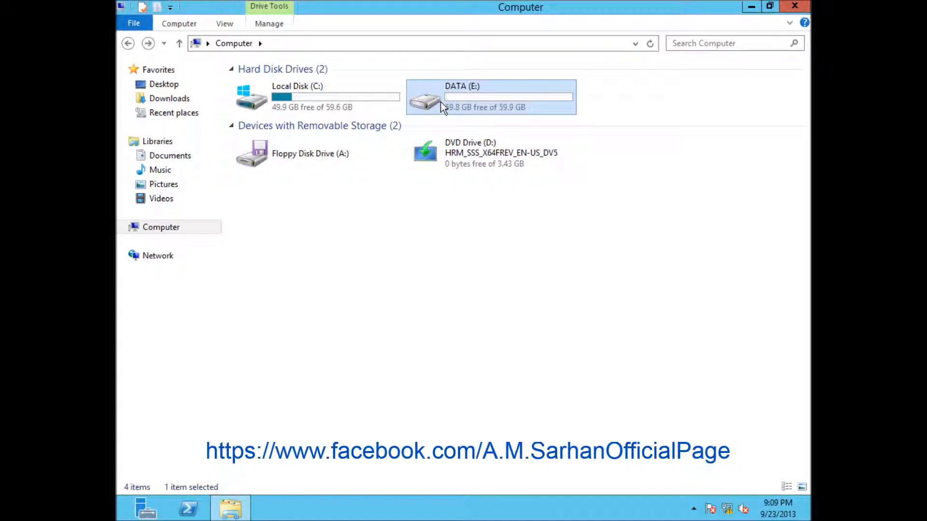
Open the shadow copy settings in the properties of the DATA (E:) drive
right_click(518, 99)
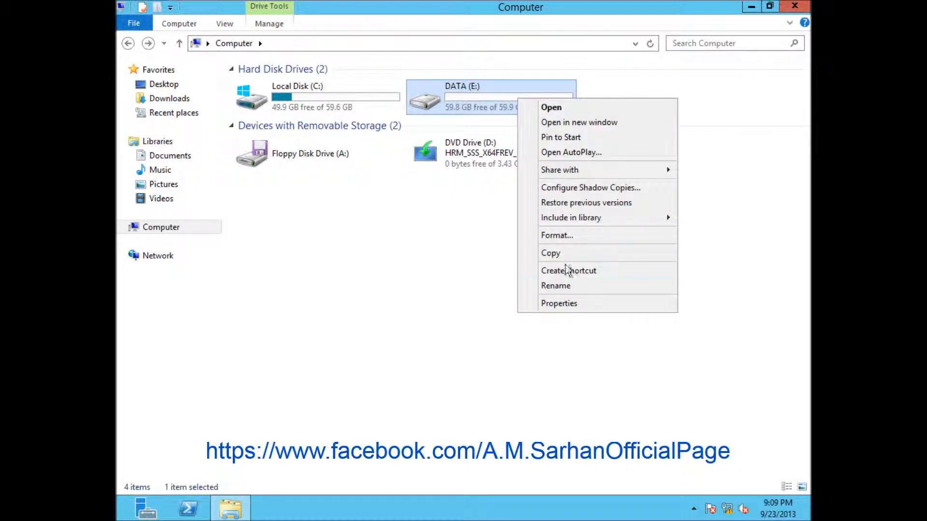
click(559, 303)
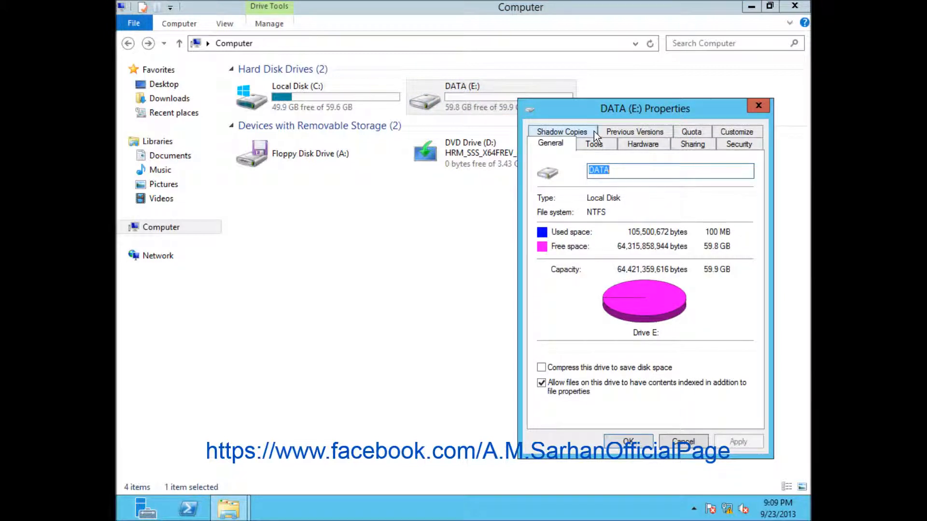
drag(598, 111, 539, 85)
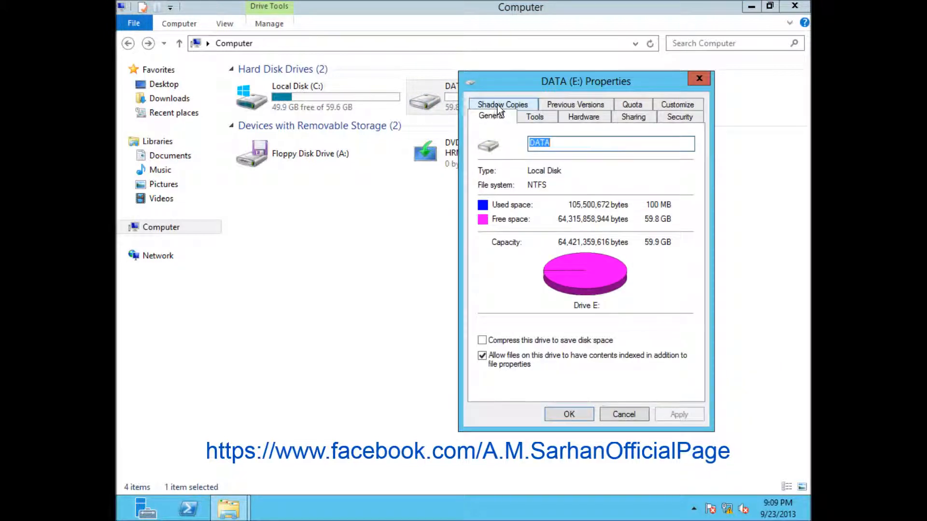
click(499, 107)
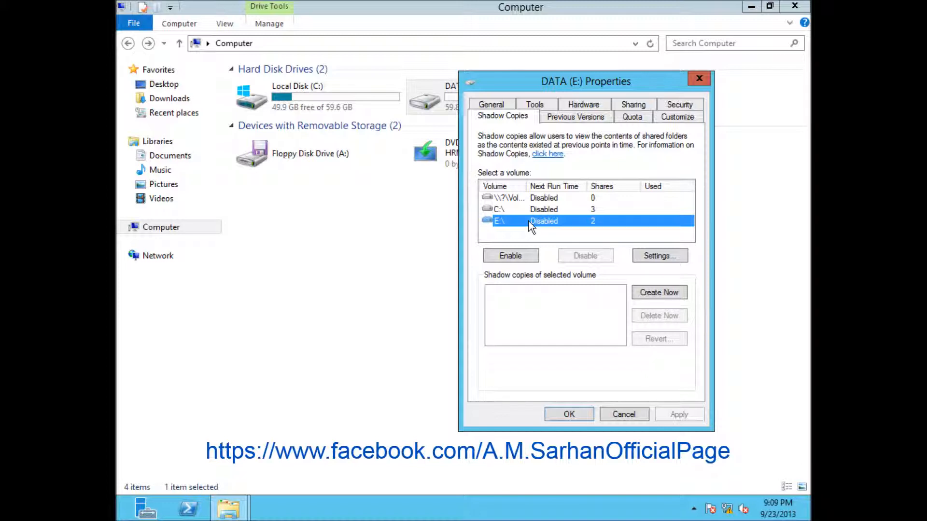
Review the E:\ volume's shadow copy storage area and schedule, cancel the schedule dialog, and accept the storage settings
click(661, 256)
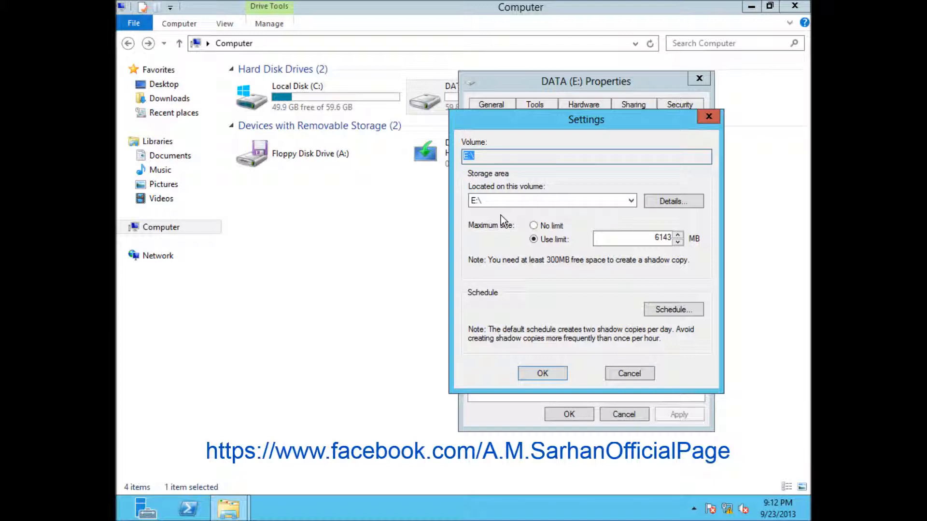
click(674, 309)
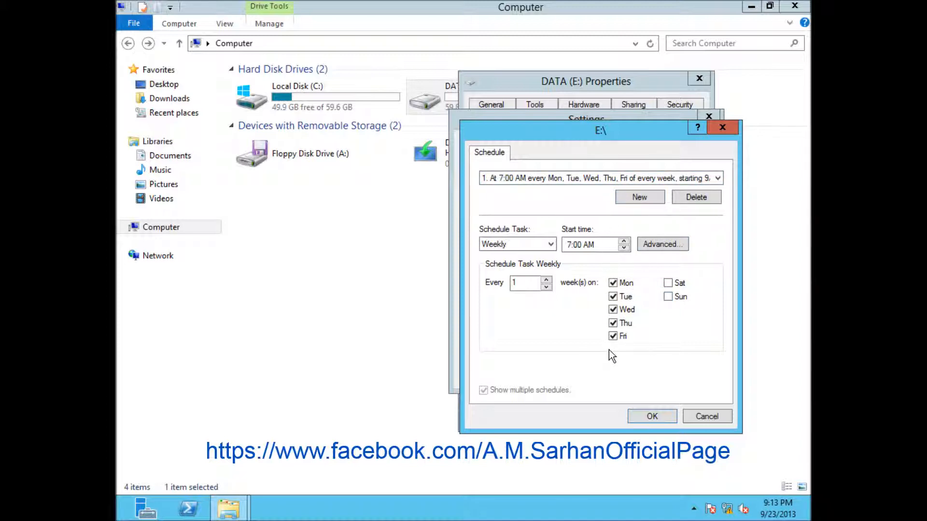
click(729, 420)
click(545, 375)
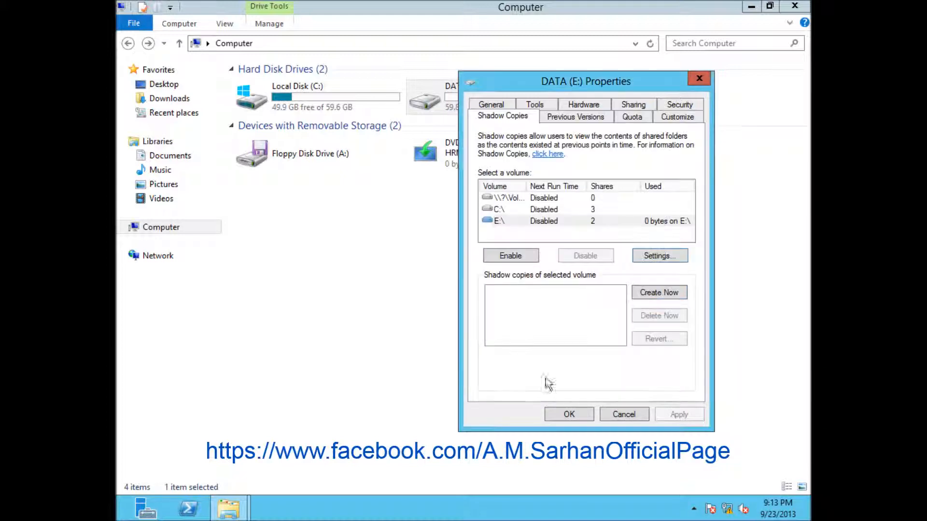
Enable shadow copies on the E:\ volume, select the created copy in the list, and accept the drive properties
click(522, 257)
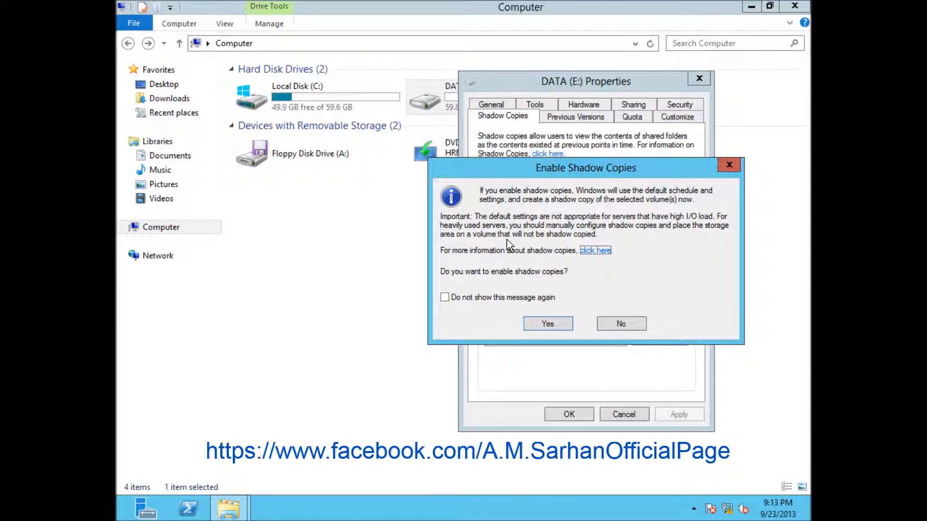
click(547, 324)
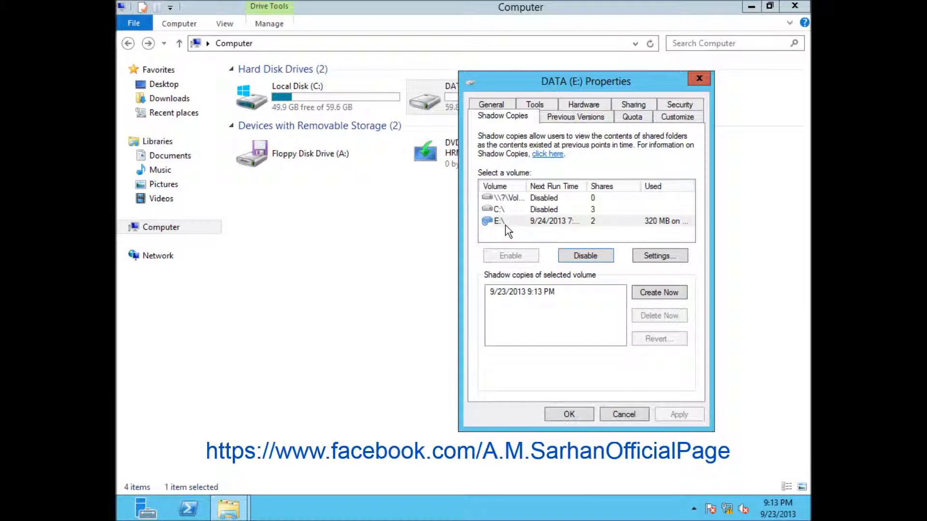
click(512, 291)
click(512, 291)
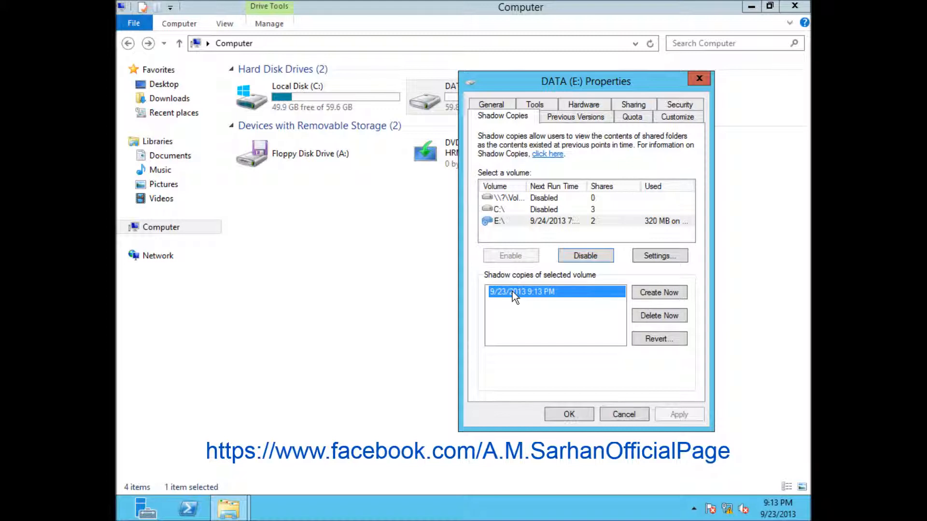
click(569, 415)
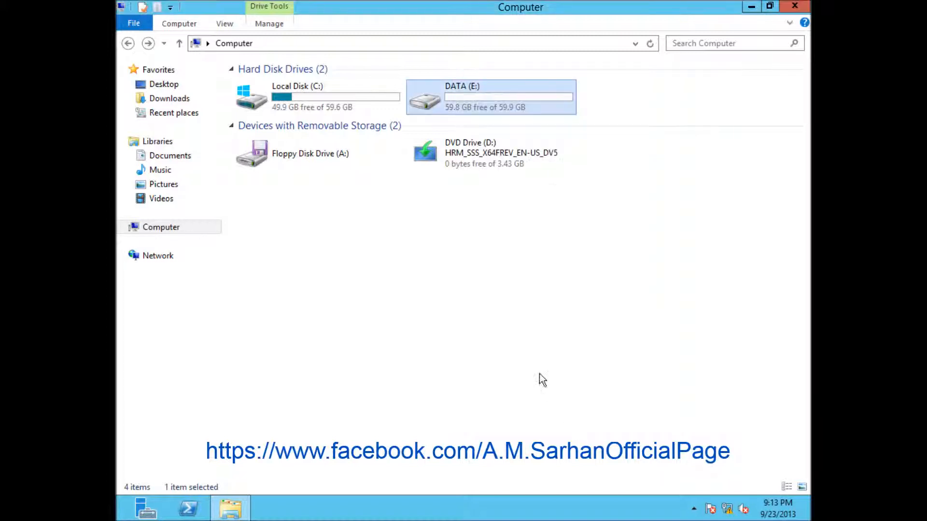
Switch to the running Windows 8 x64 virtual machine and open the SITE-DC network folder Public\IT\Systems Config
mouse_move(205, 5)
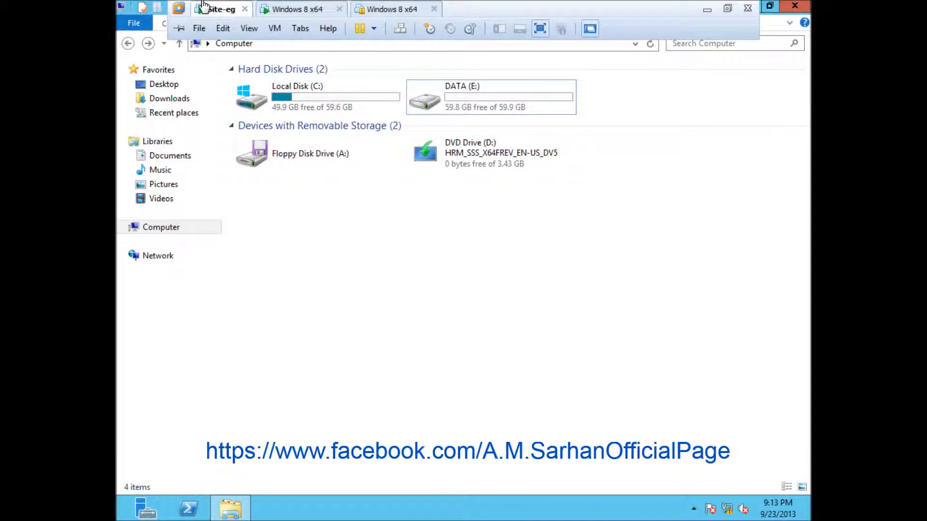
click(282, 10)
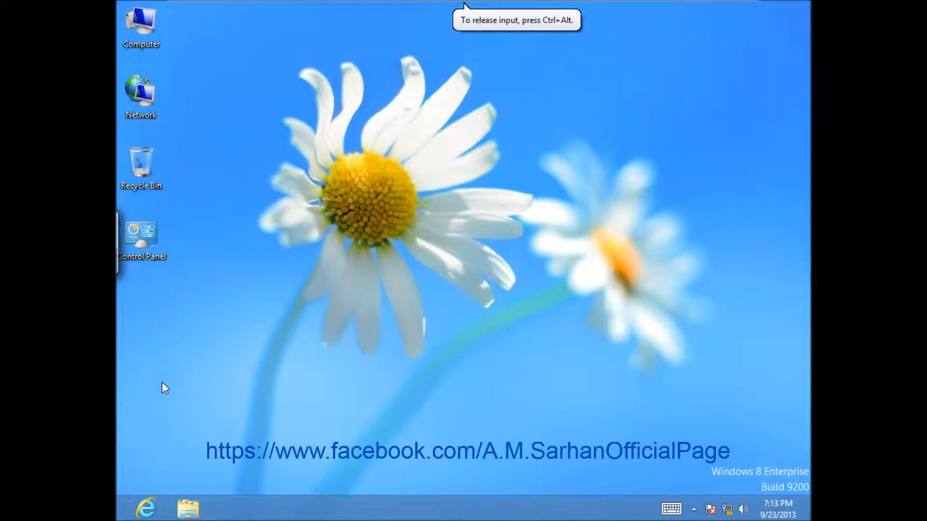
double_click(132, 117)
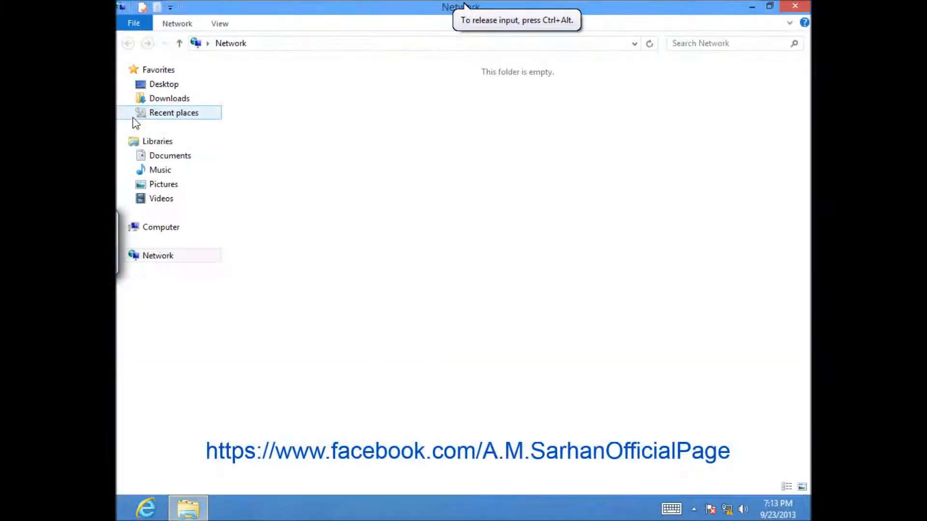
double_click(437, 97)
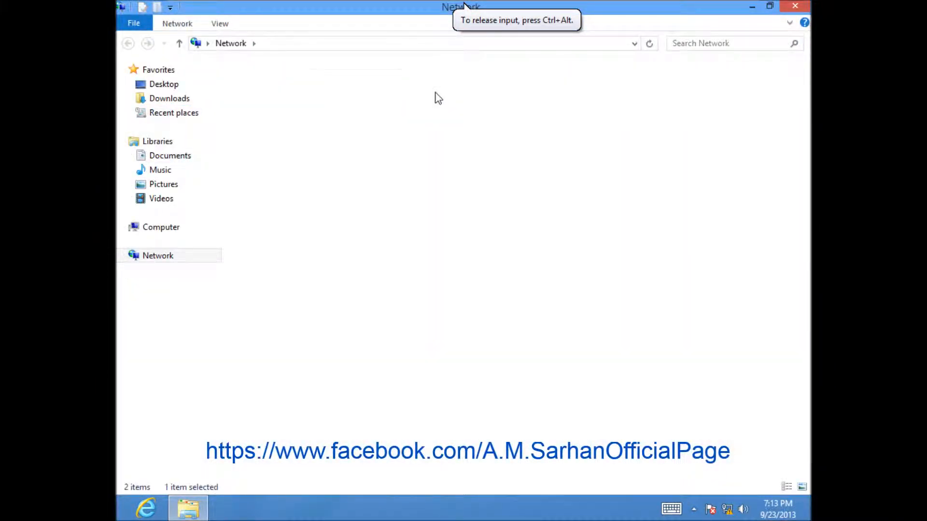
double_click(616, 82)
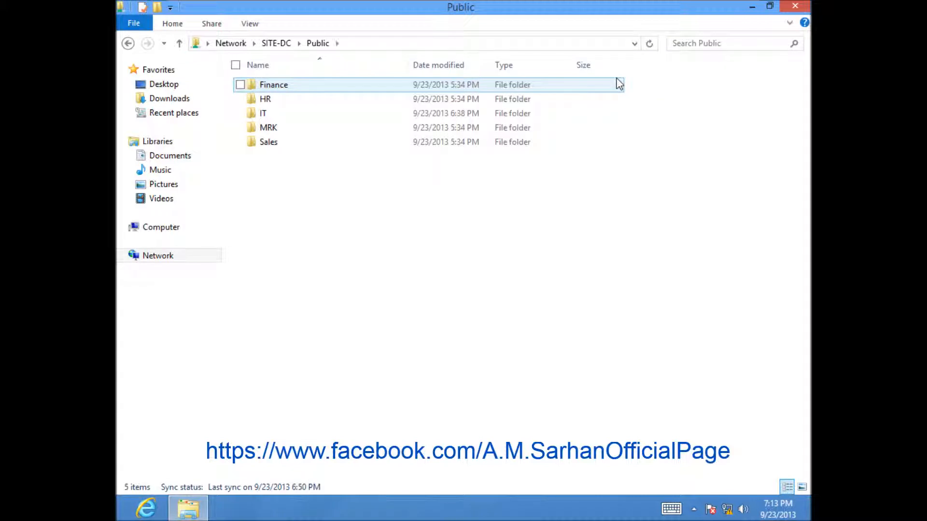
double_click(331, 118)
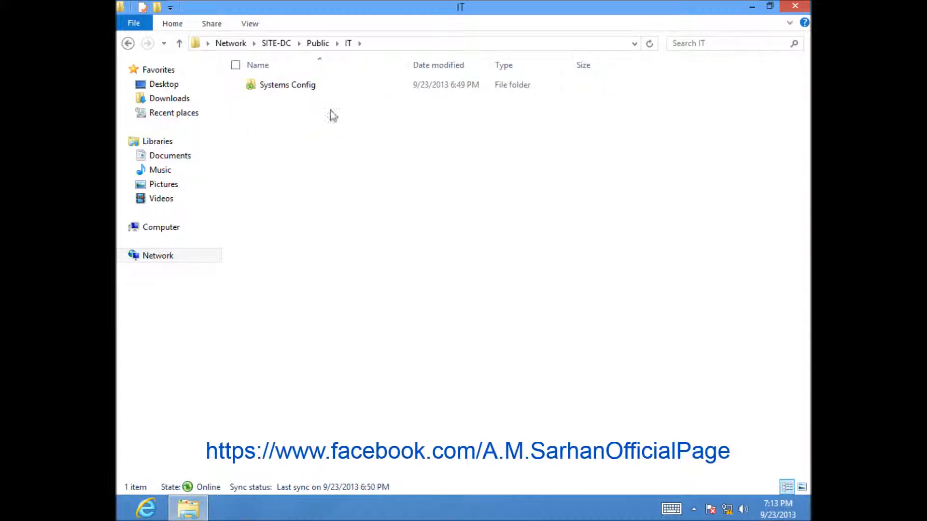
double_click(317, 93)
Delete the Mail Settings text file from the Systems Config folder
click(300, 92)
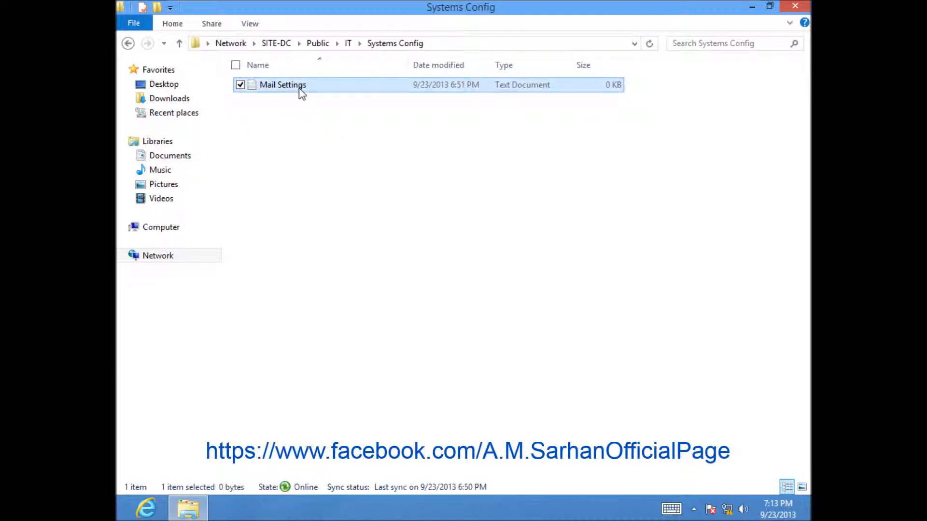
right_click(303, 88)
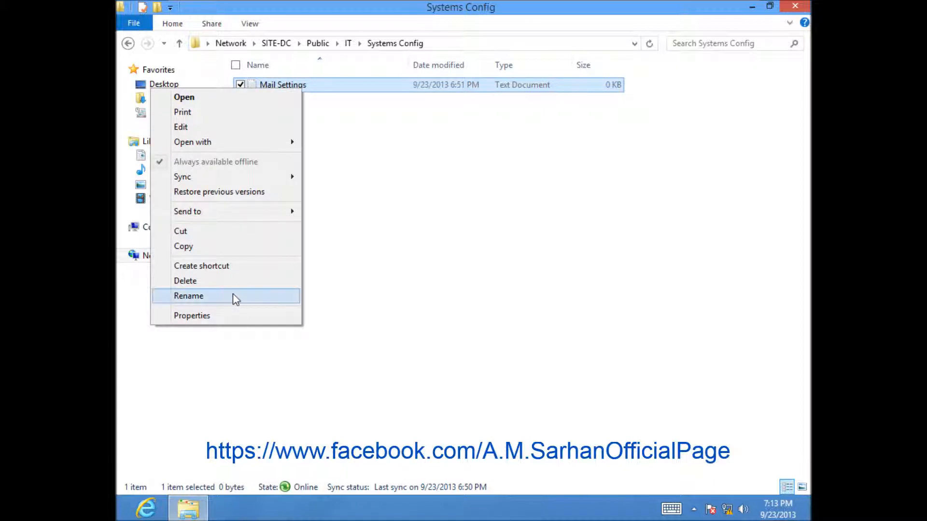
click(243, 284)
click(514, 309)
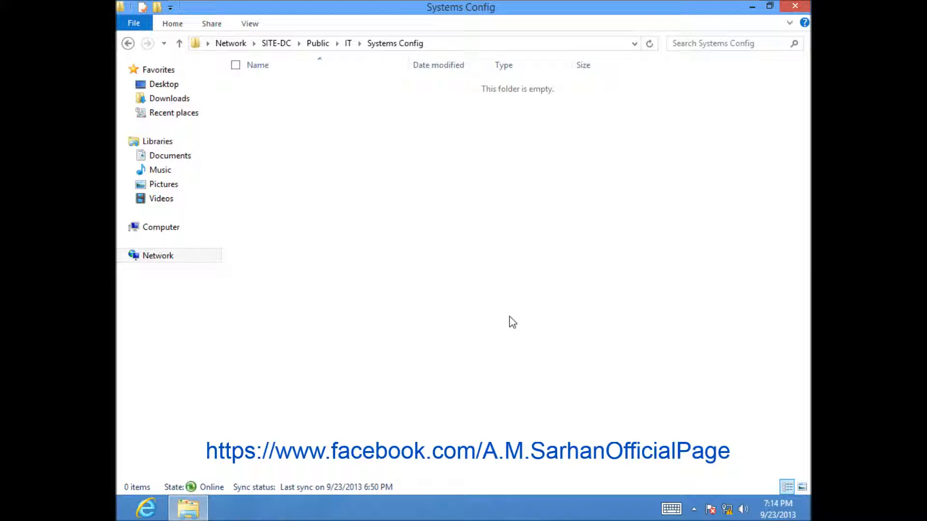
Go back to the IT folder and bring up the previous versions of the Systems Config folder
click(128, 43)
right_click(286, 87)
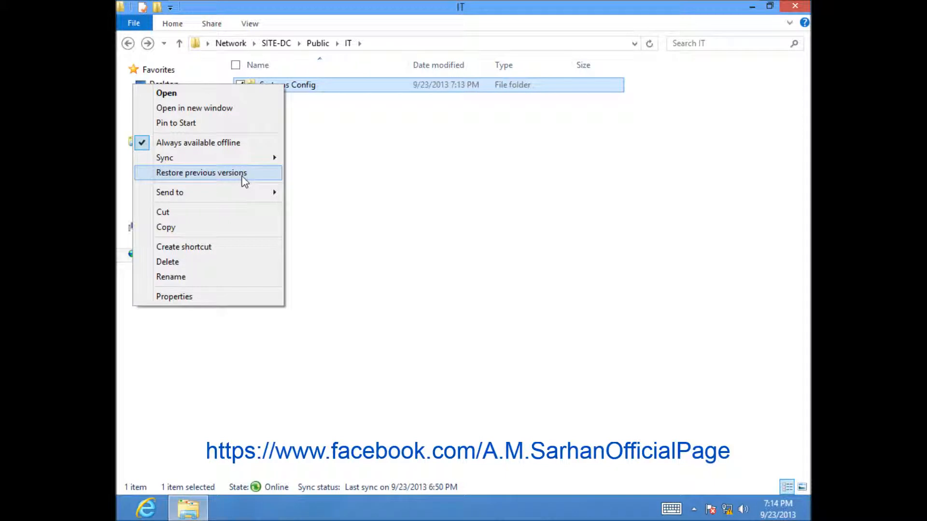
click(193, 295)
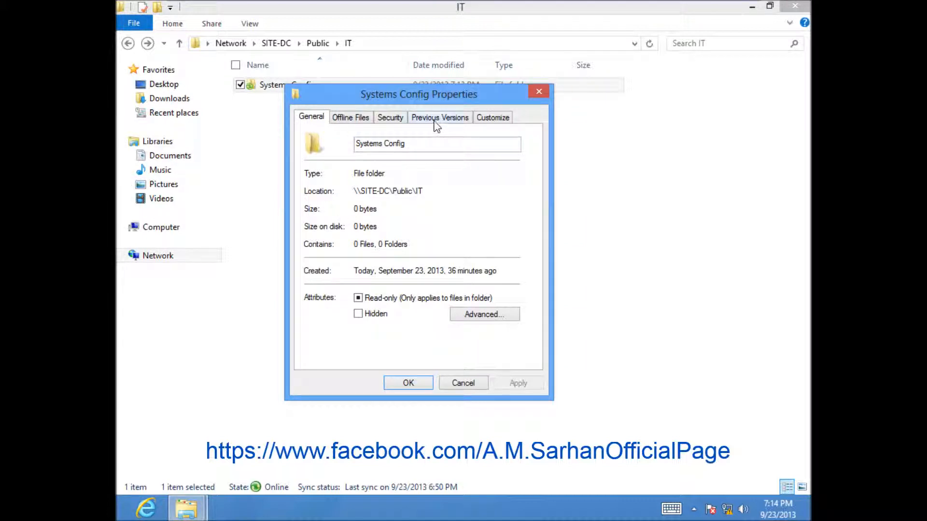
click(437, 126)
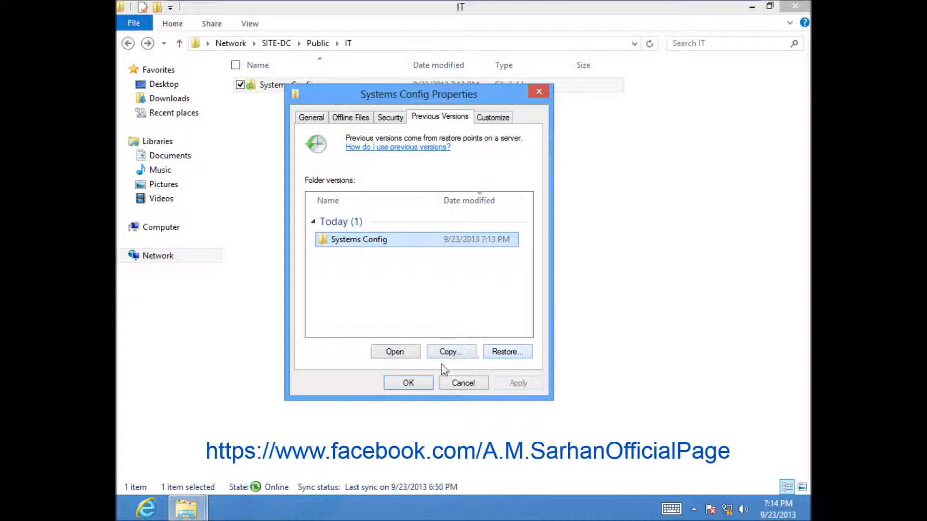
Inspect the contents of the Systems Config folder's previous version, and call up its restore confirmation without restoring
click(395, 352)
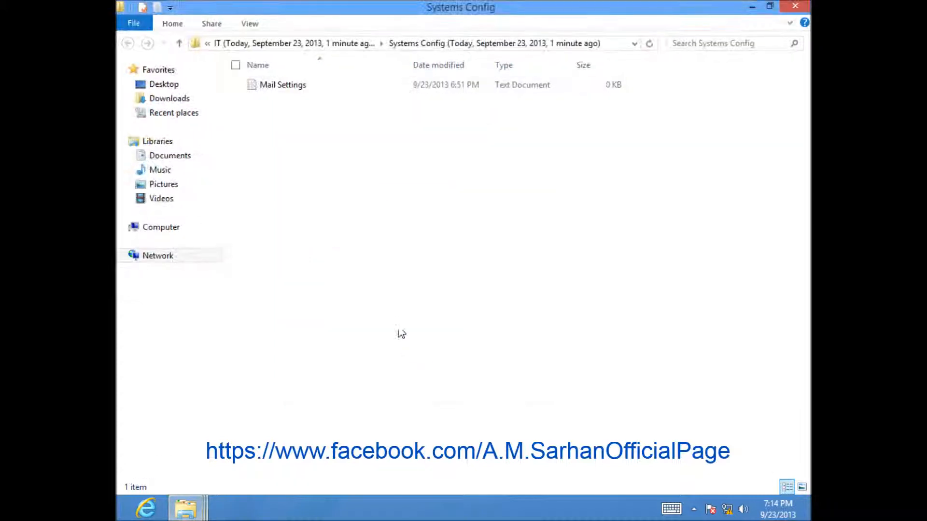
click(293, 89)
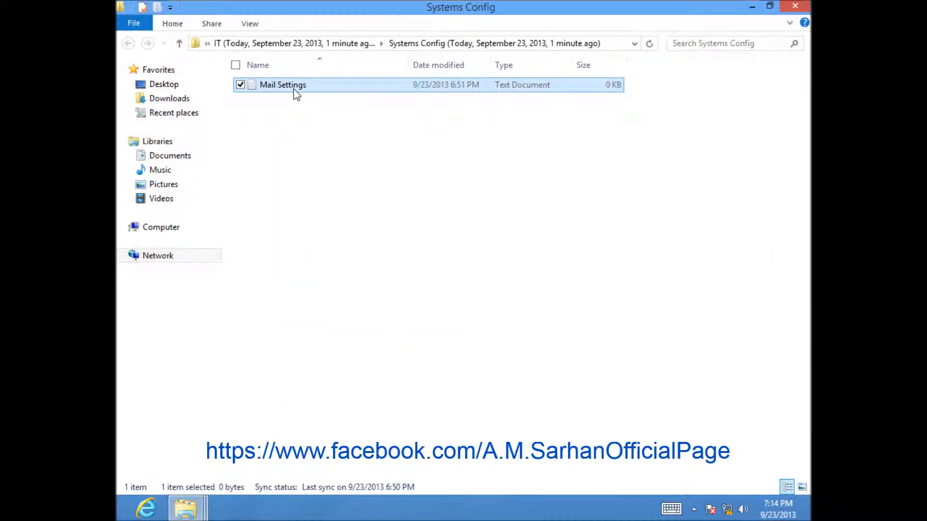
key(alt+F4)
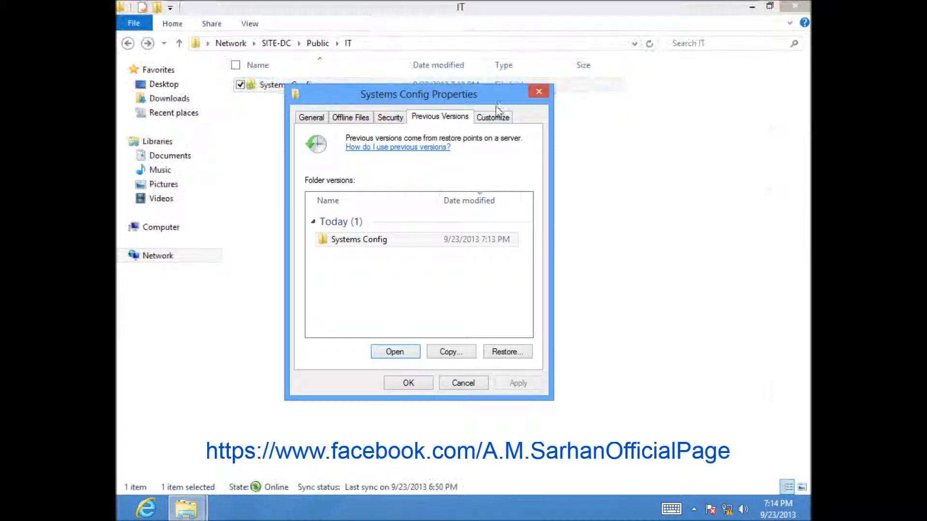
click(521, 358)
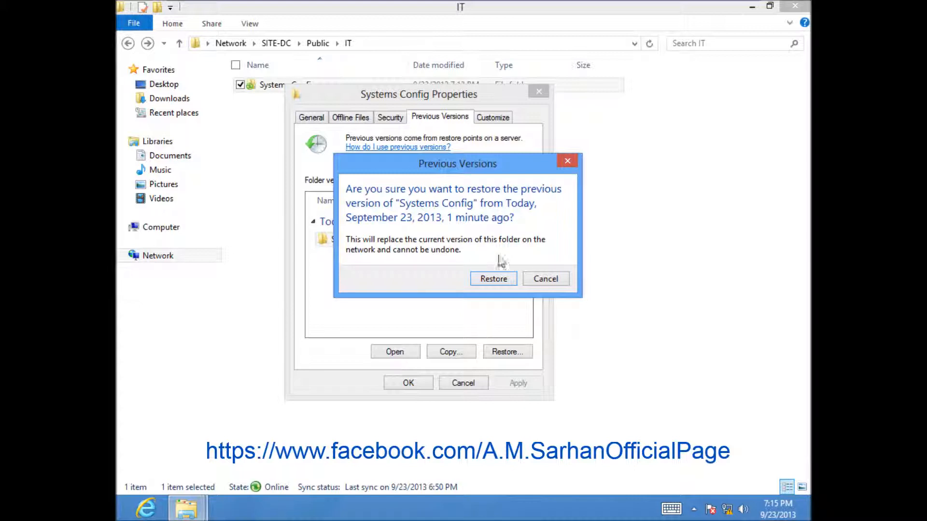
click(545, 279)
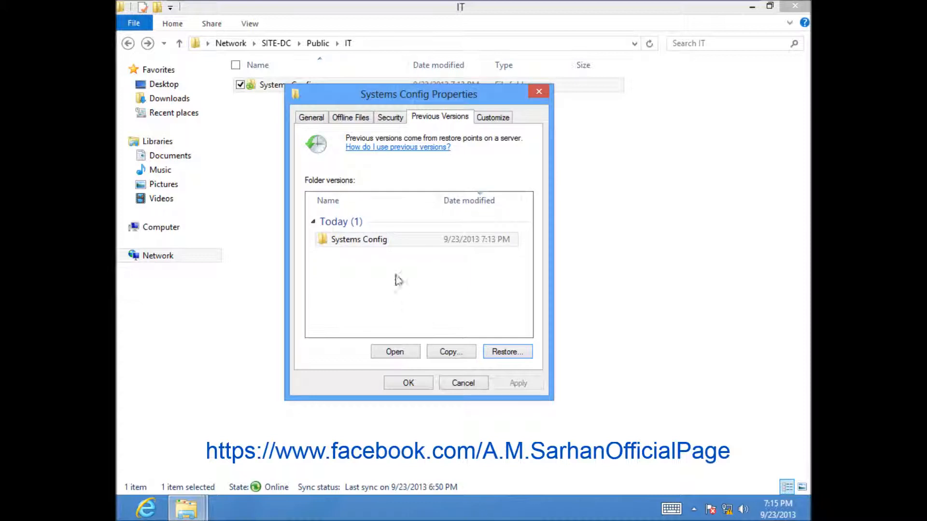
Open the previous version of Systems Config again, copy its Mail Settings file to the clipboard, and close the version window
click(419, 239)
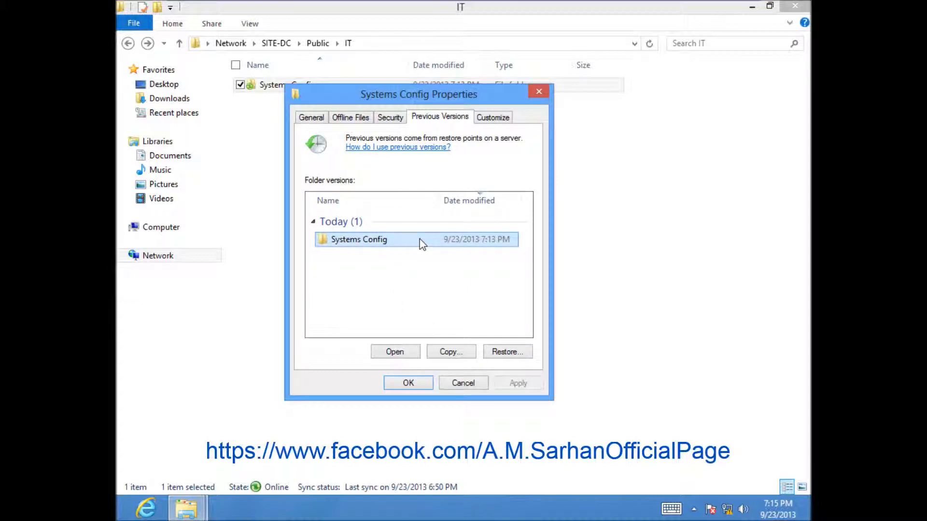
click(413, 352)
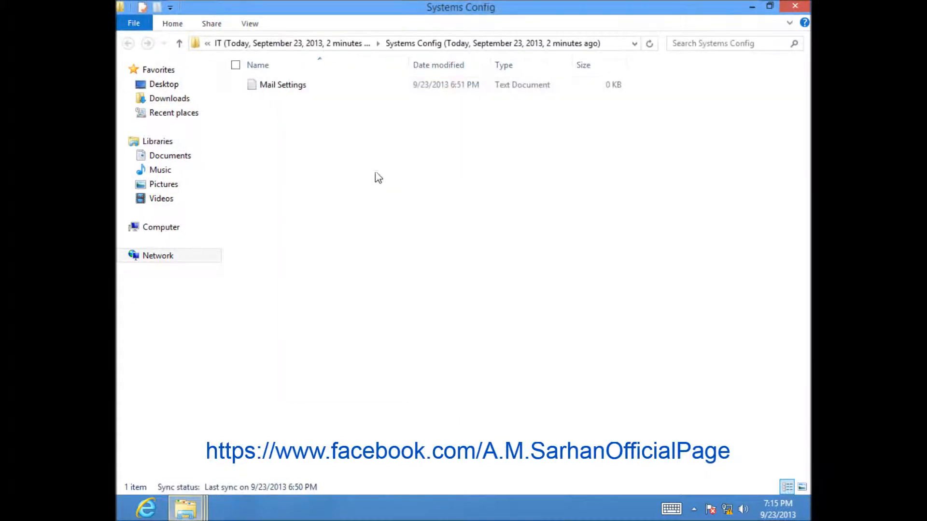
right_click(307, 90)
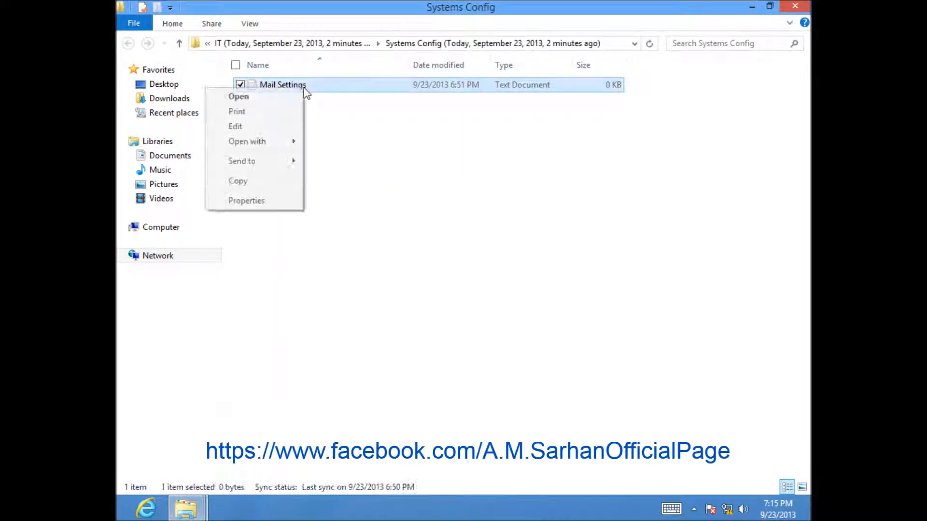
click(265, 187)
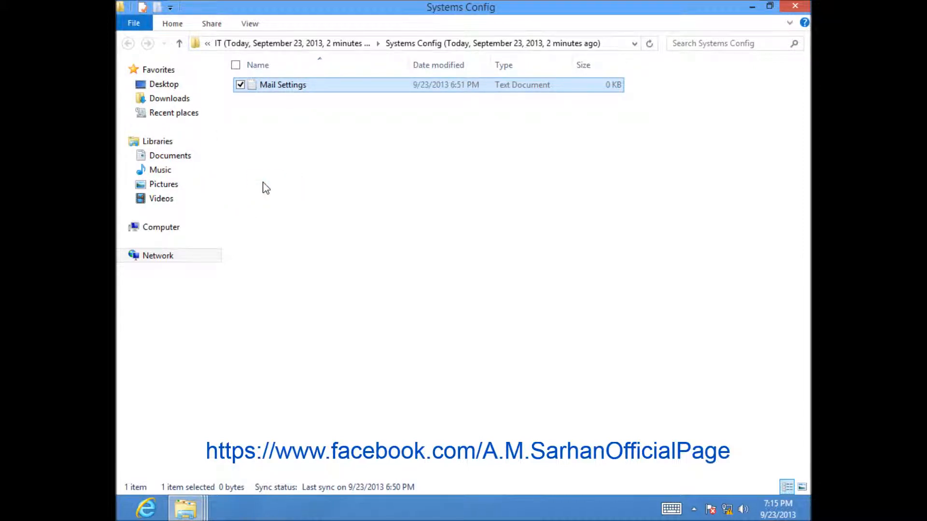
click(795, 6)
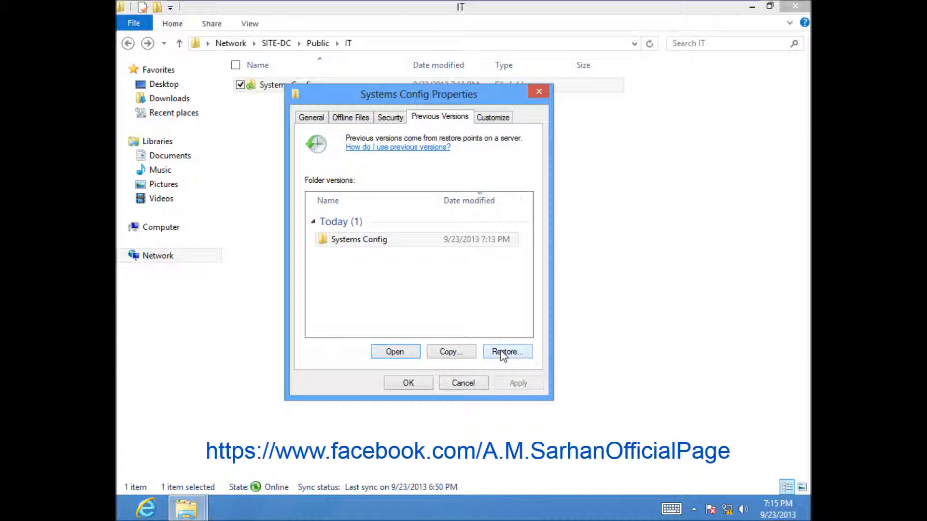
Restore the Systems Config folder on the network share to its previous version
click(504, 356)
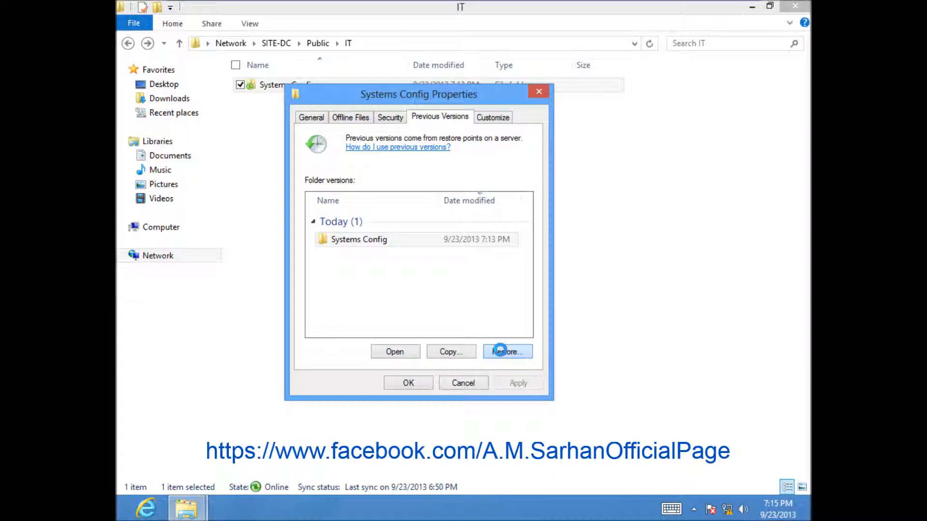
click(502, 280)
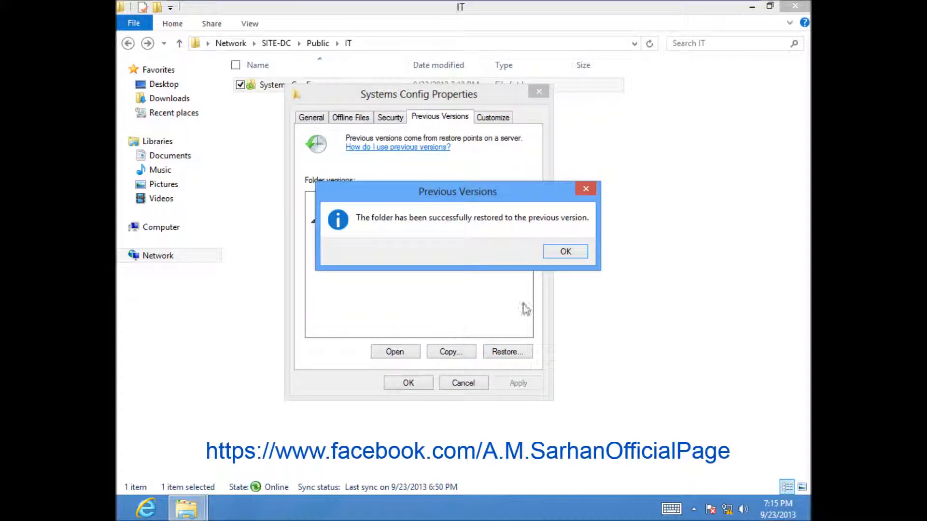
Close the Systems Config properties, then open the restored Mail Settings file from that folder to check it and close it again
click(557, 254)
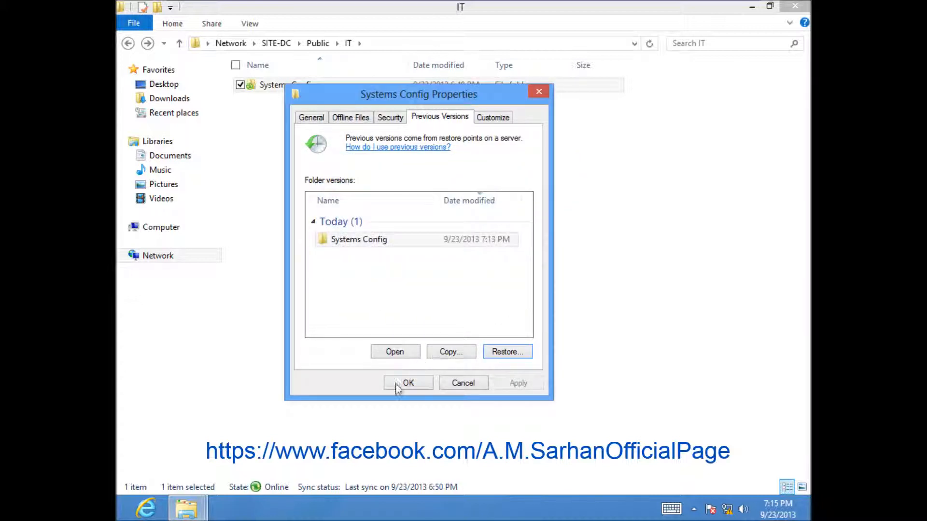
click(409, 385)
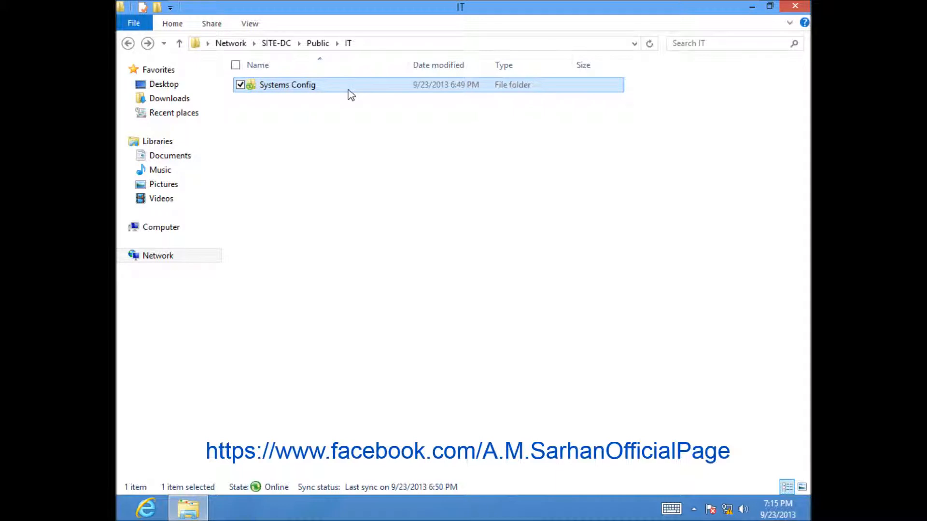
double_click(349, 85)
double_click(321, 87)
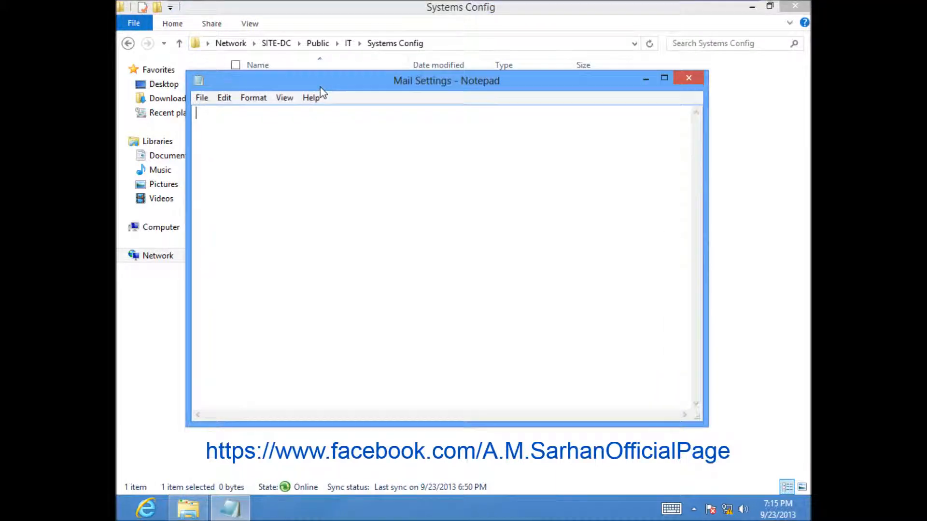
click(688, 78)
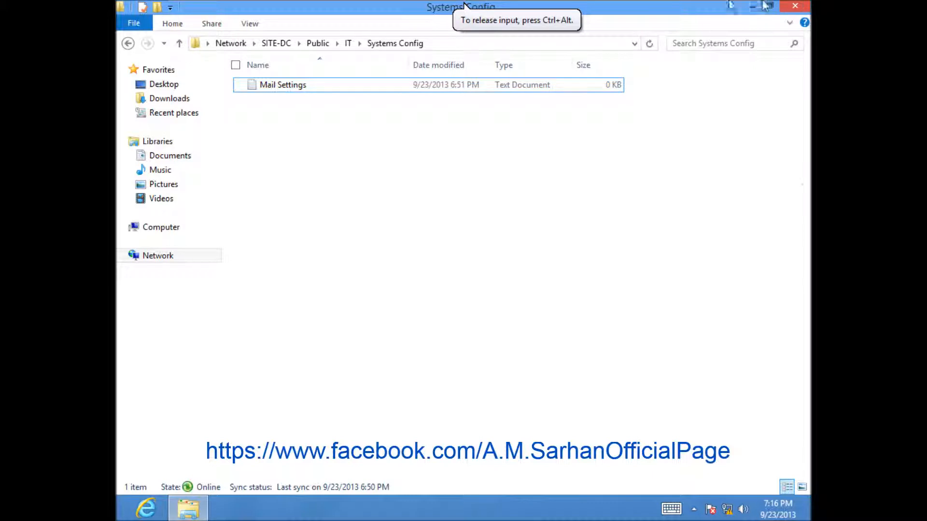
Switch to the server virtual machine and review the shadow copy settings of the DATA (E:) drive, closing its properties without changes
mouse_move(256, 1)
click(221, 8)
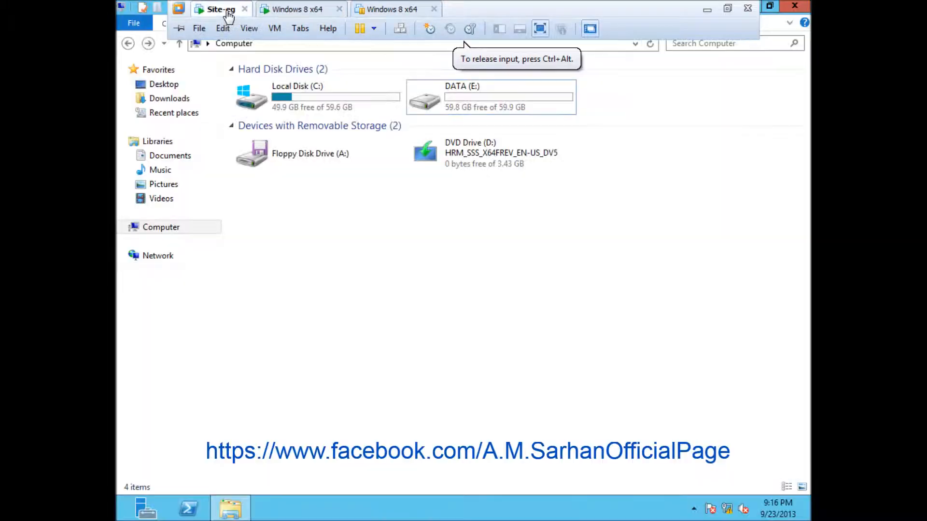
right_click(447, 109)
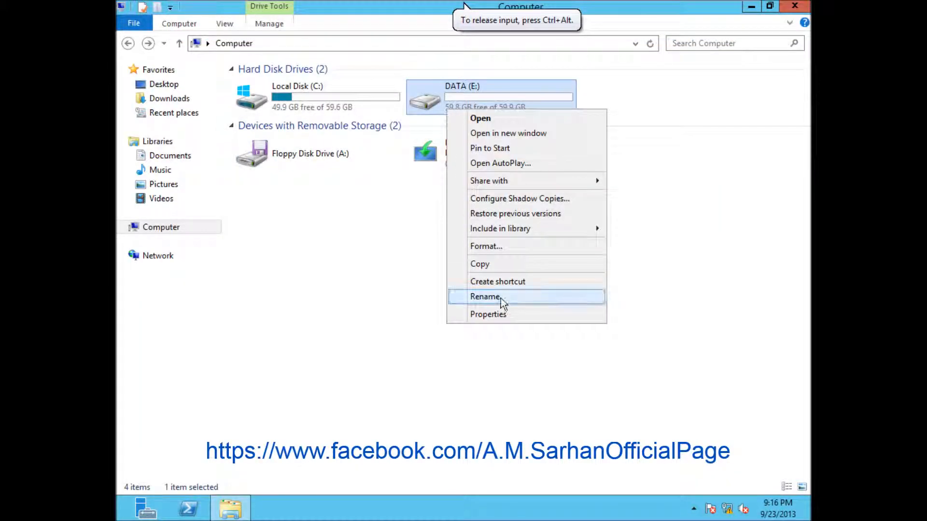
click(508, 312)
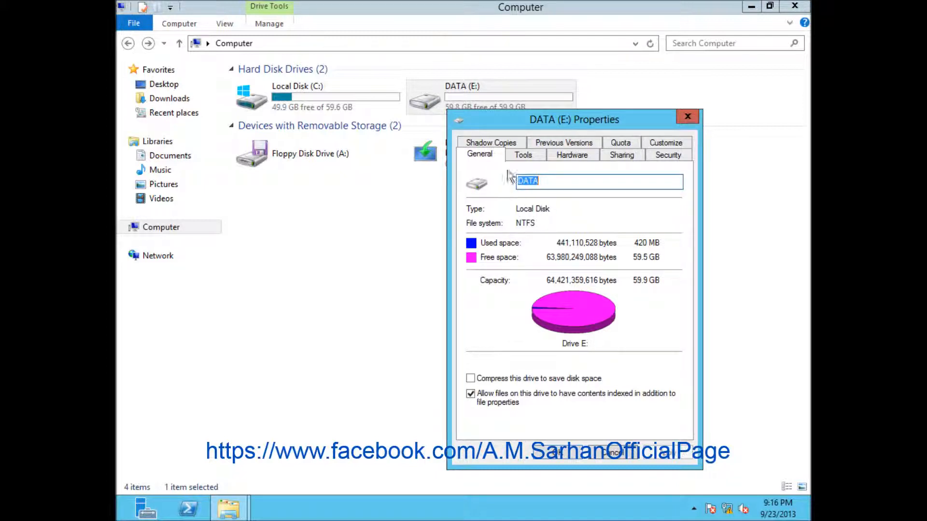
click(502, 144)
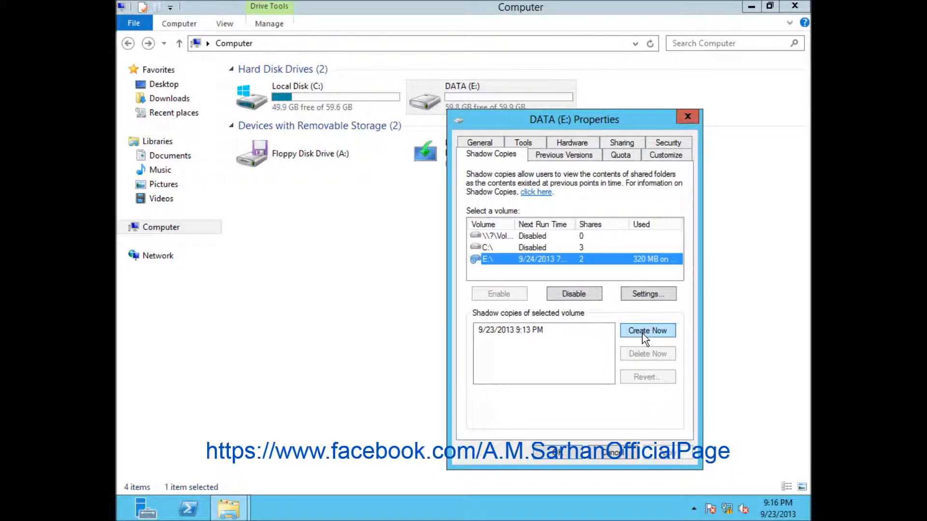
click(647, 294)
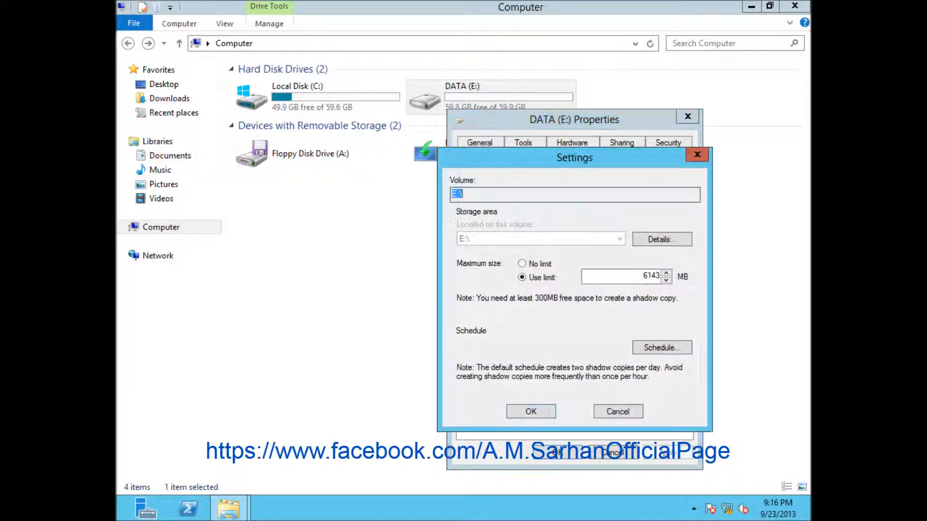
click(648, 354)
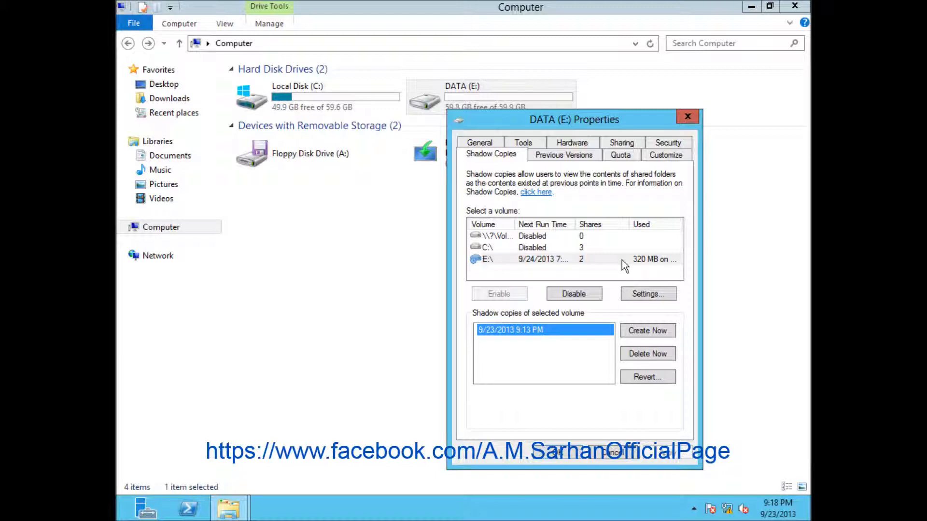
click(628, 453)
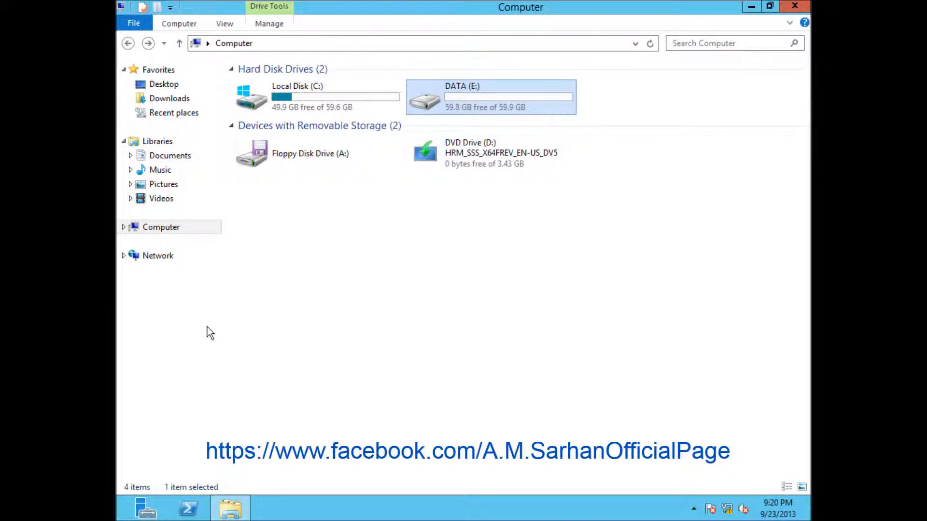
Launch the Services console from Administrative Tools on the server and maximize its window
key(super)
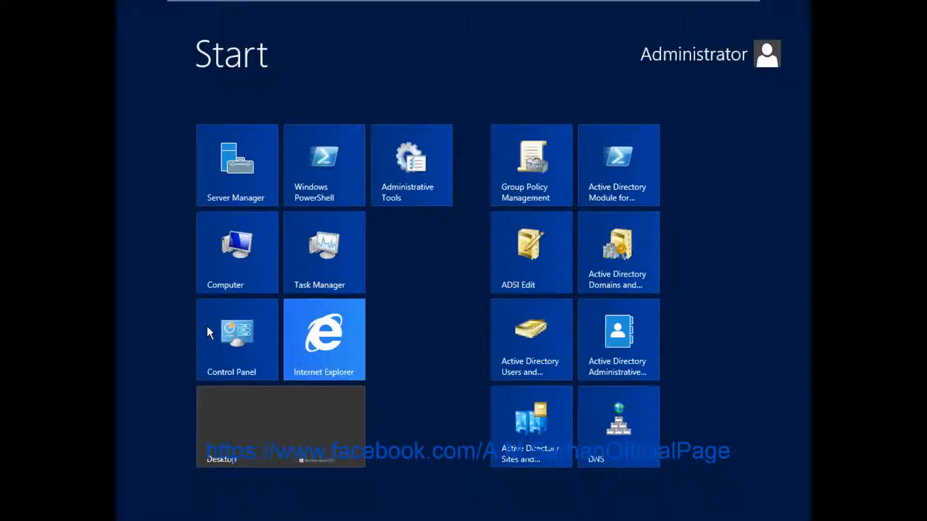
click(407, 165)
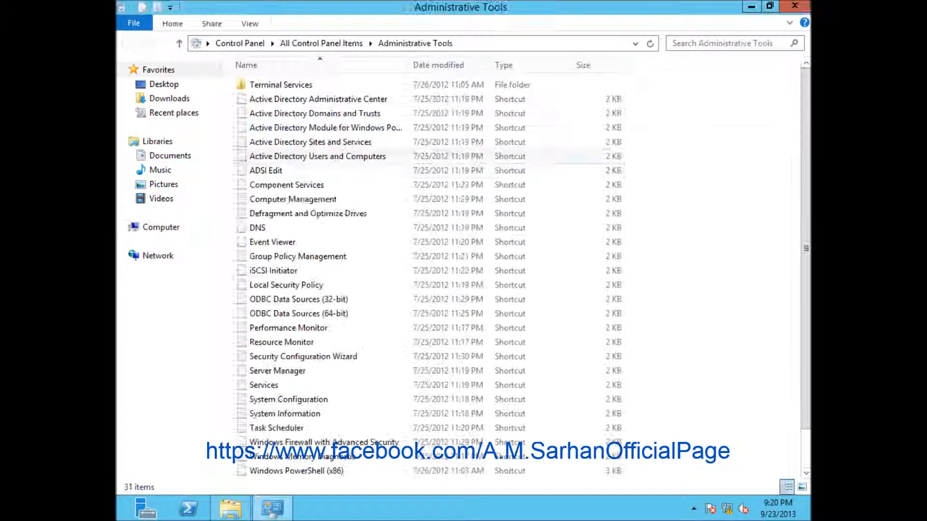
click(273, 175)
key(s)
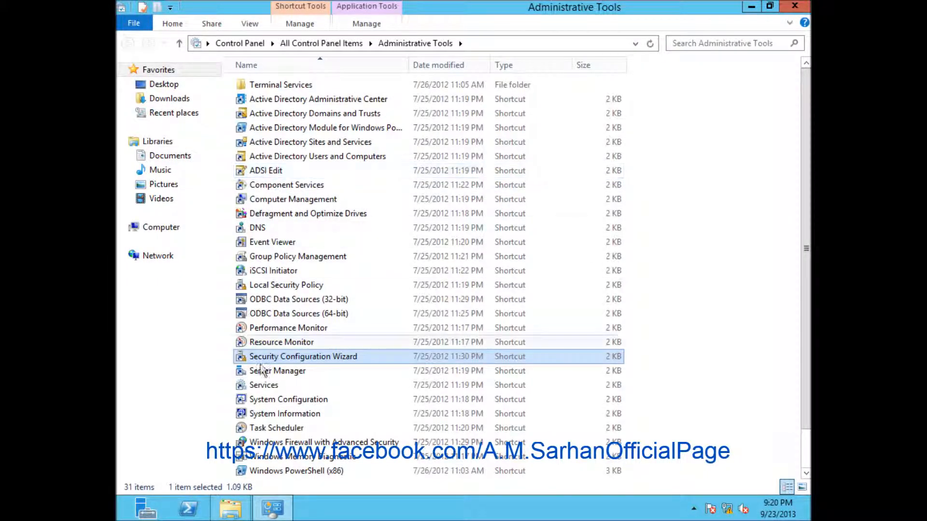
double_click(263, 386)
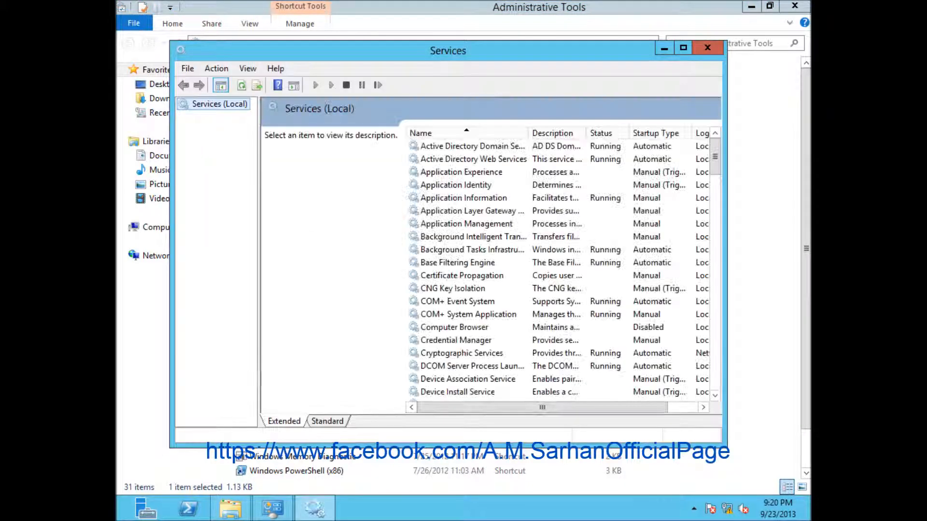
double_click(389, 48)
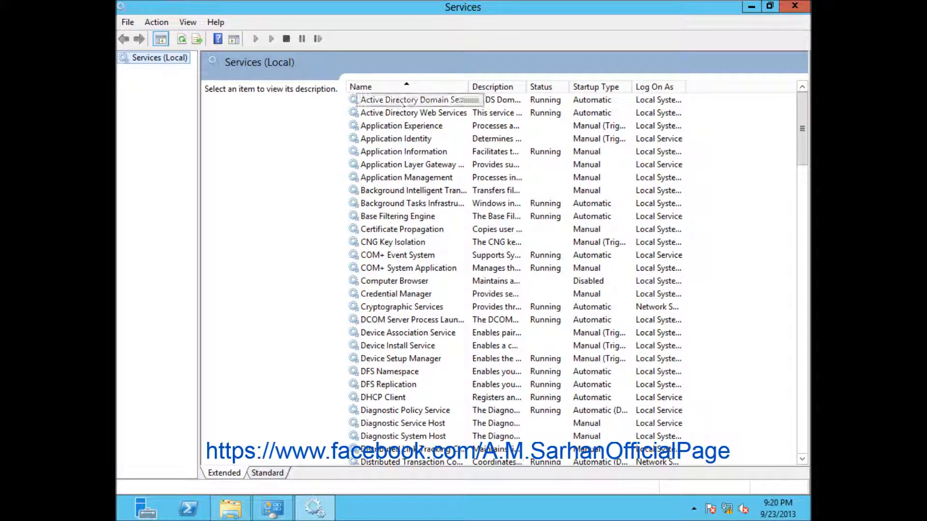
Find the Volume Shadow Copy service in the services list and select it to check its status
click(401, 100)
key(v)
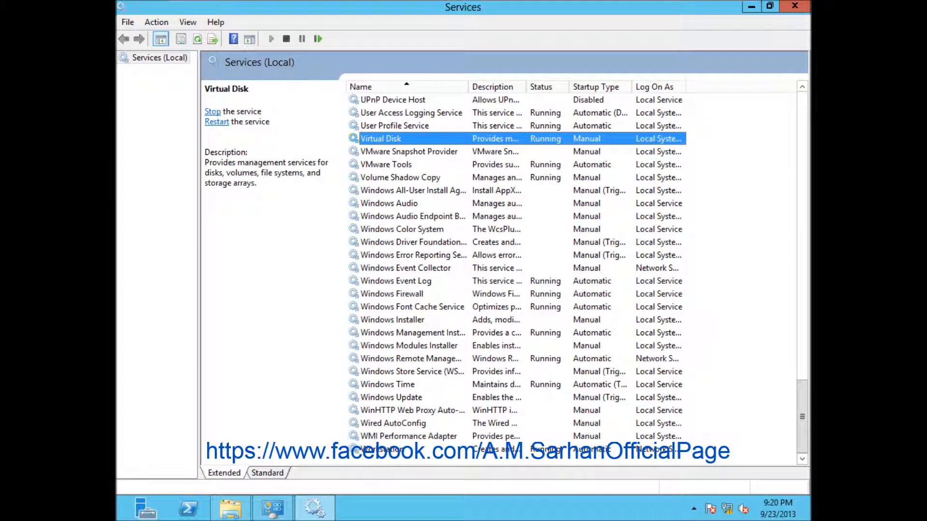
click(426, 178)
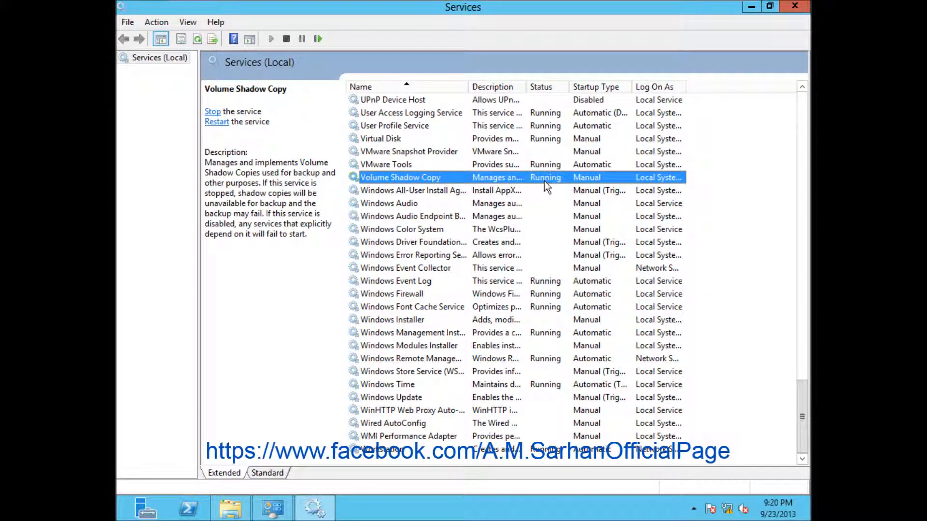
Read the full description in the Volume Shadow Copy service's properties, and close them without changes
double_click(503, 178)
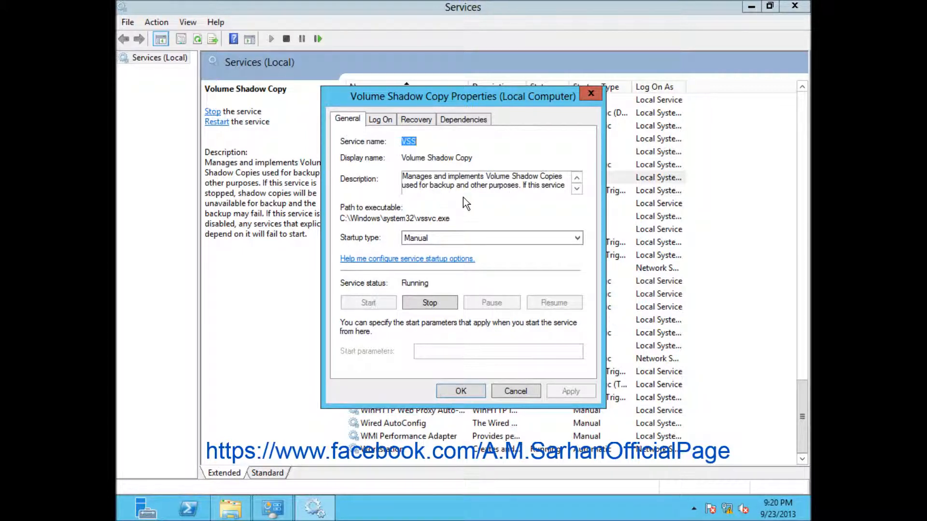
click(577, 188)
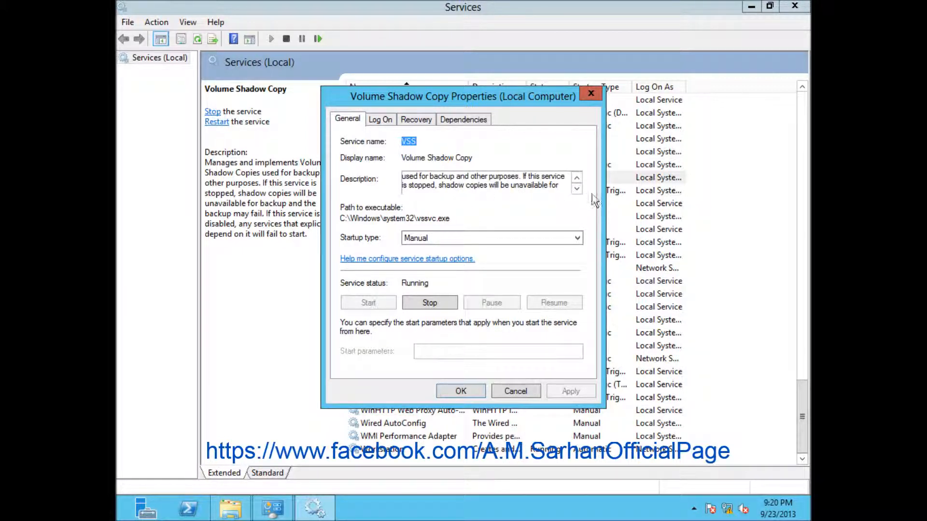
click(577, 188)
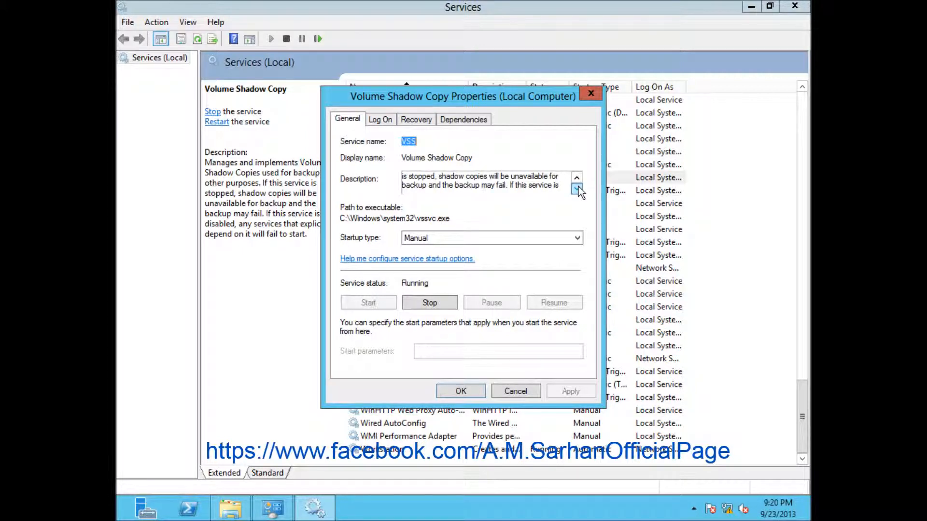
click(577, 188)
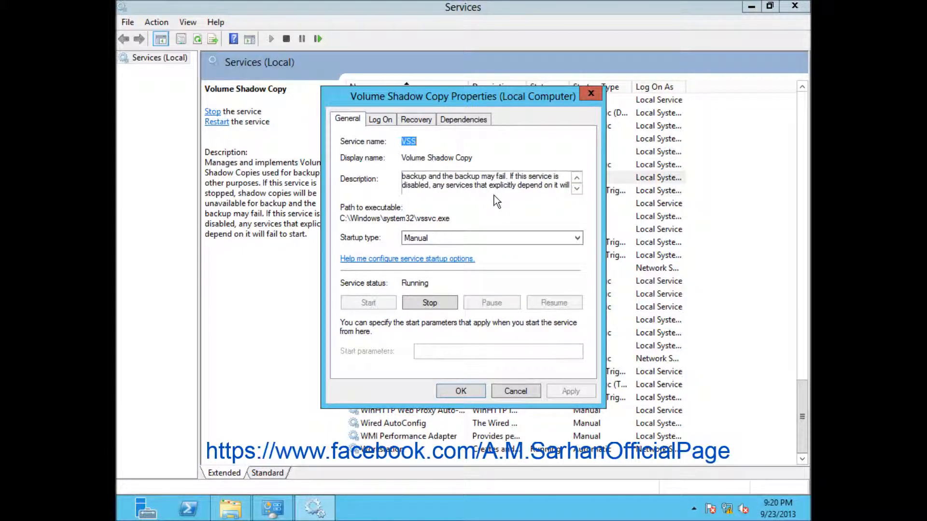
click(570, 194)
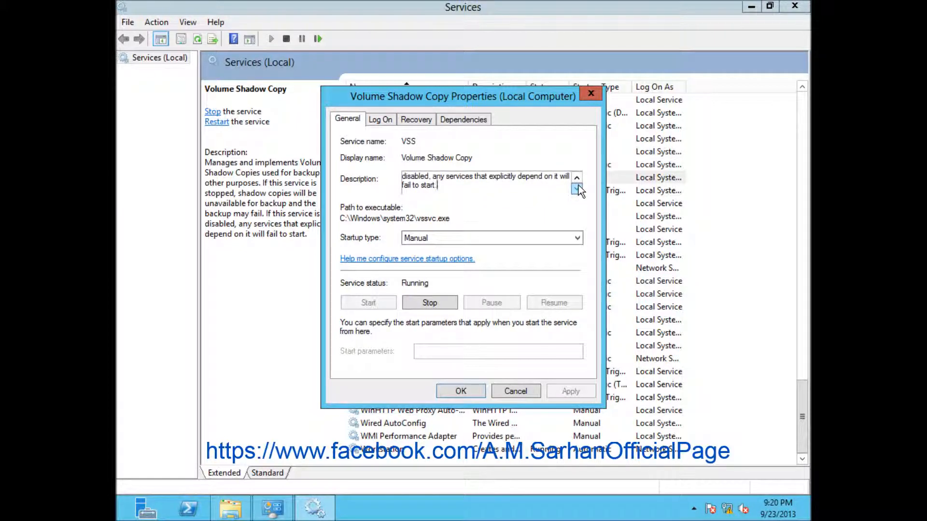
click(512, 394)
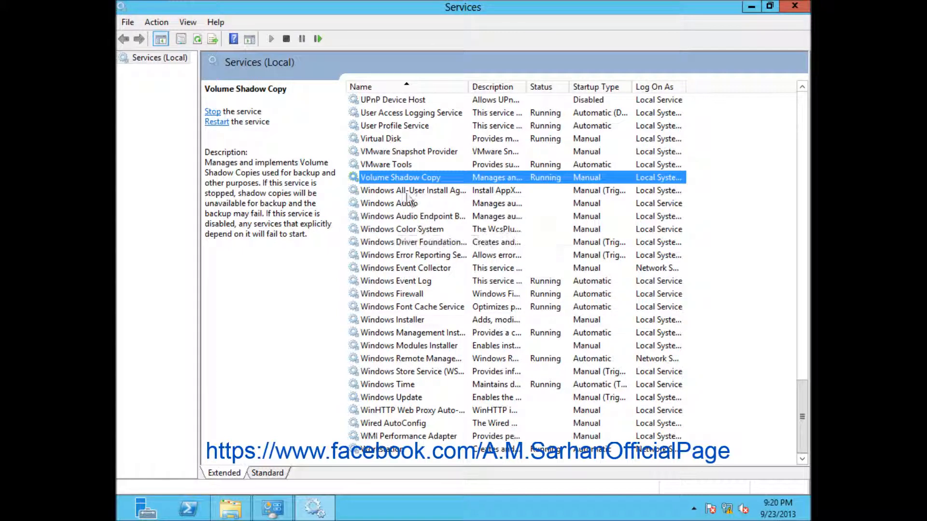